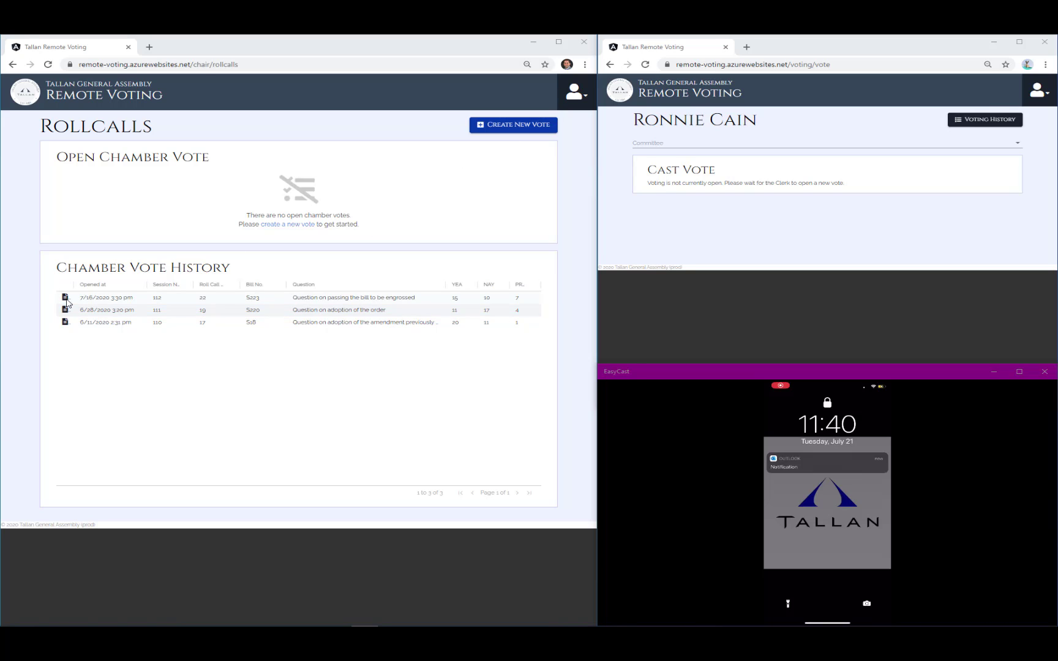
# - Open the 7/16/2020 roll call from Chamber Vote History to view its recorded votes
pyautogui.click(67, 302)
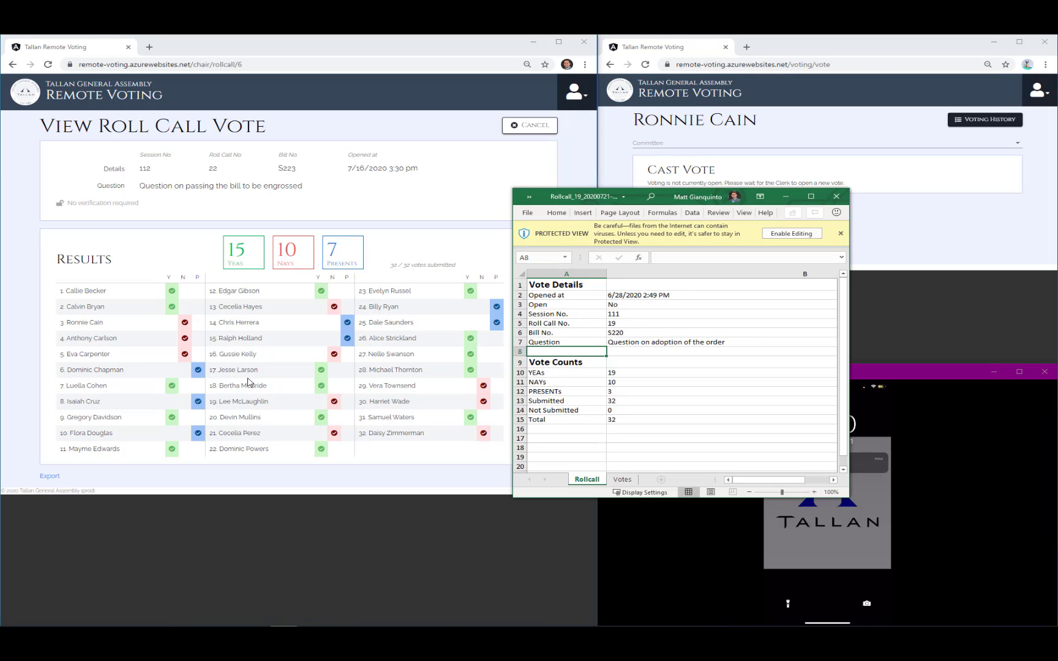
# - Check the Votes and Rollcall sheets of the exported roll call workbook, then close Excel
pyautogui.click(621, 480)
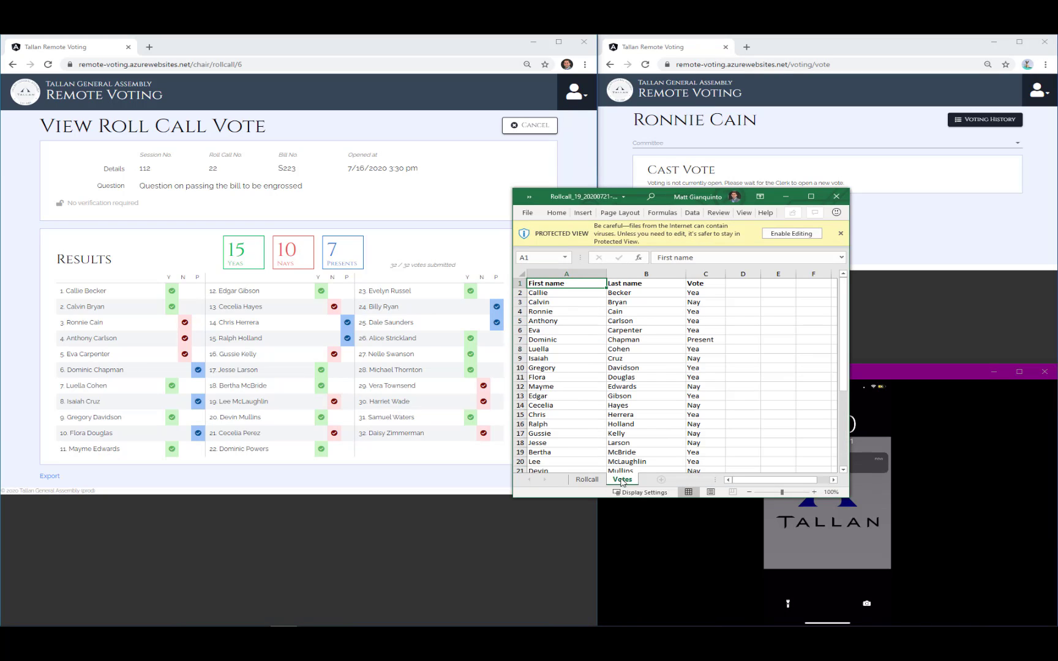
pyautogui.click(586, 479)
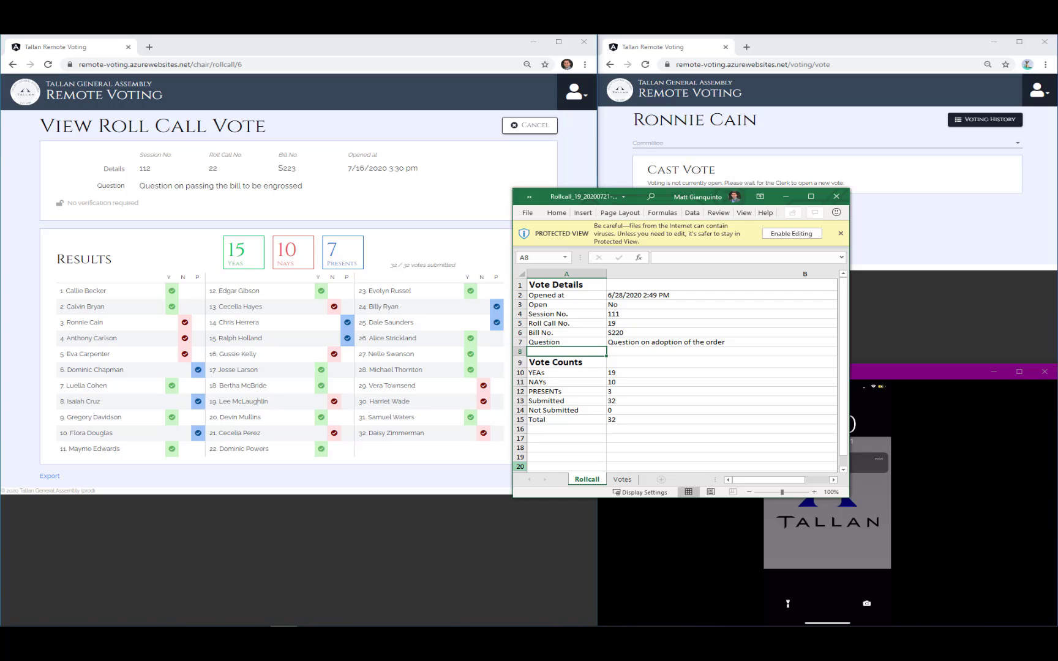
pyautogui.click(836, 197)
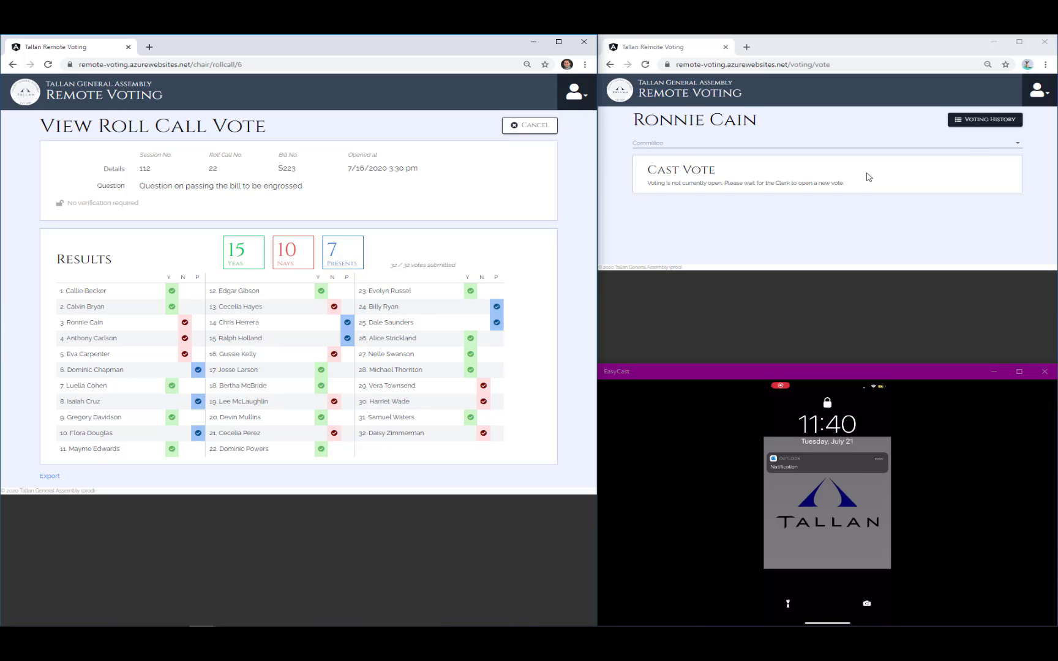
# - Show the member's Voting History in the voter window
pyautogui.click(995, 122)
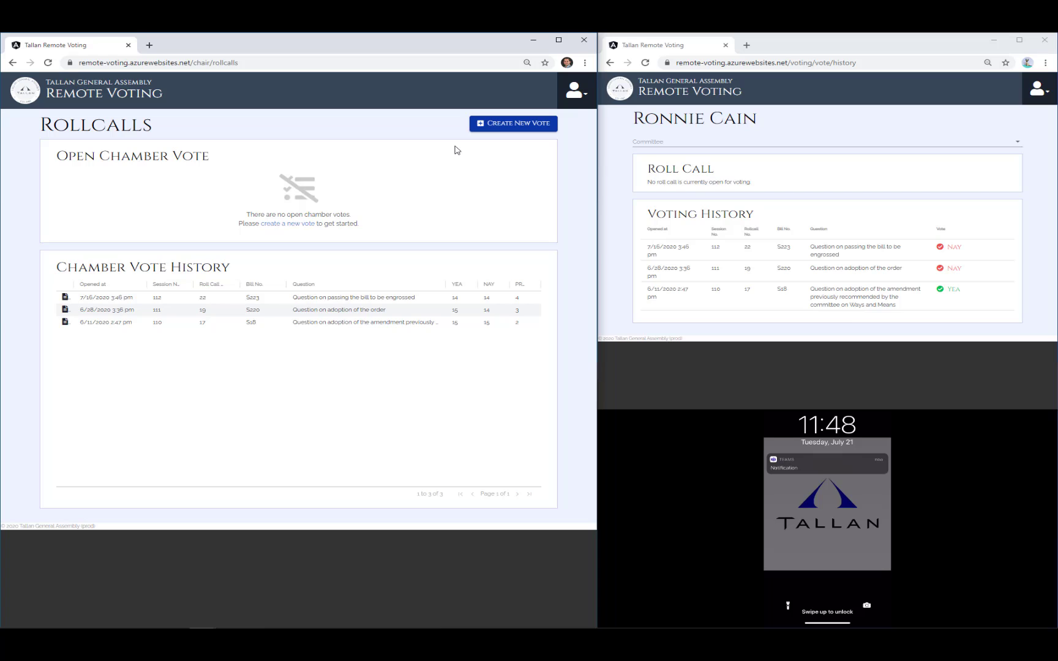
# - Create roll call 23 for HB-001, session 07/21/20, asking 'Ought HB-001 pass?', and start it
pyautogui.click(507, 123)
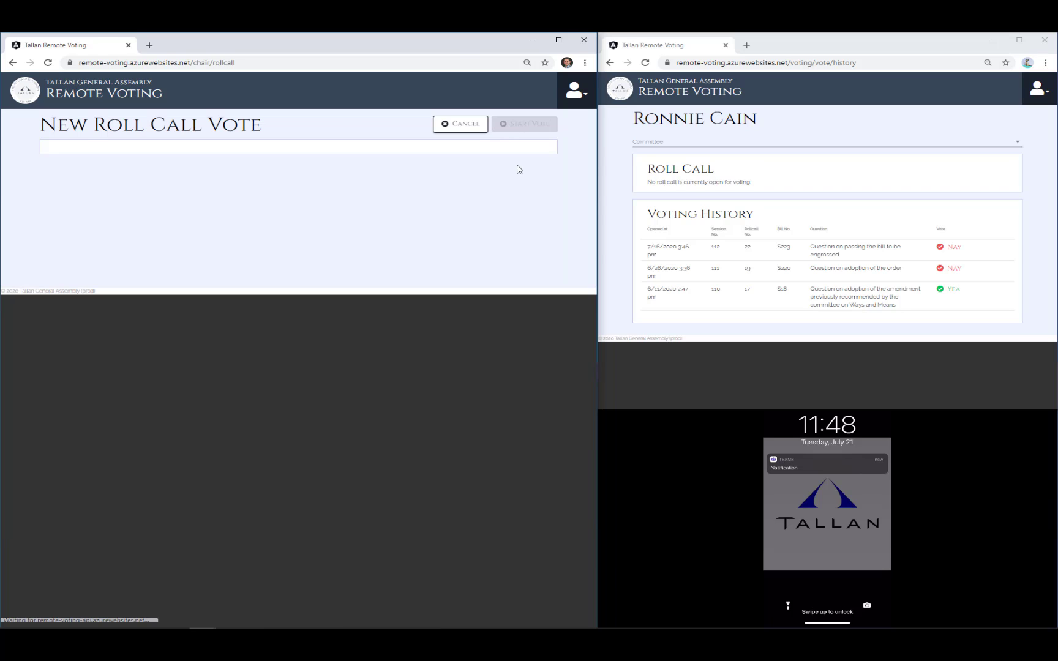
pyautogui.click(184, 158)
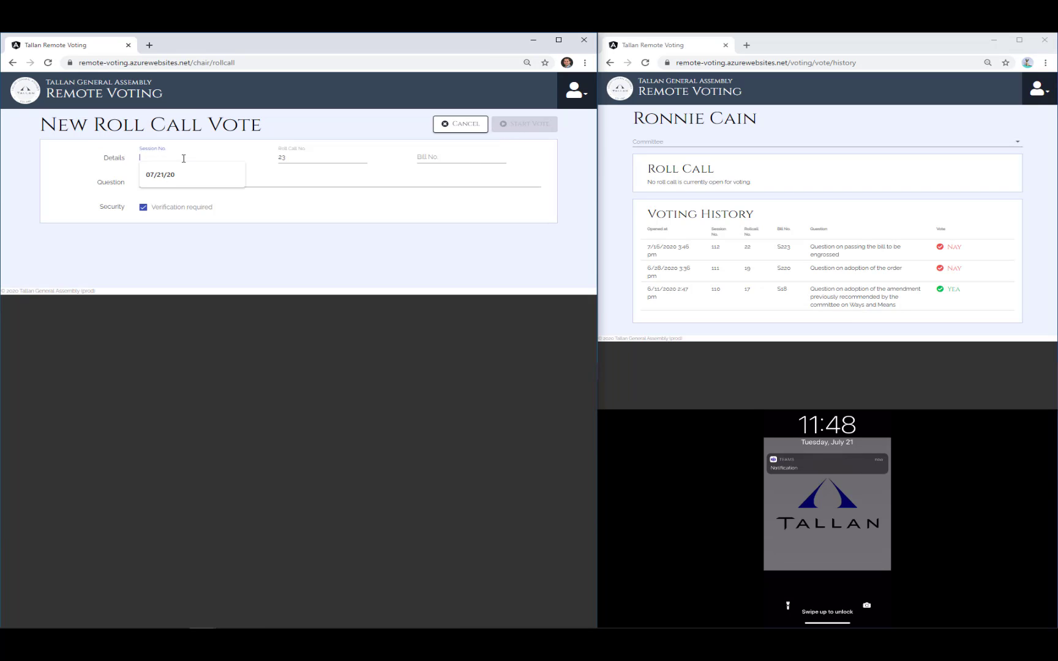
pyautogui.write('07/21/20')
pyautogui.press('Tab')
pyautogui.press('Tab')
pyautogui.write('HB-001')
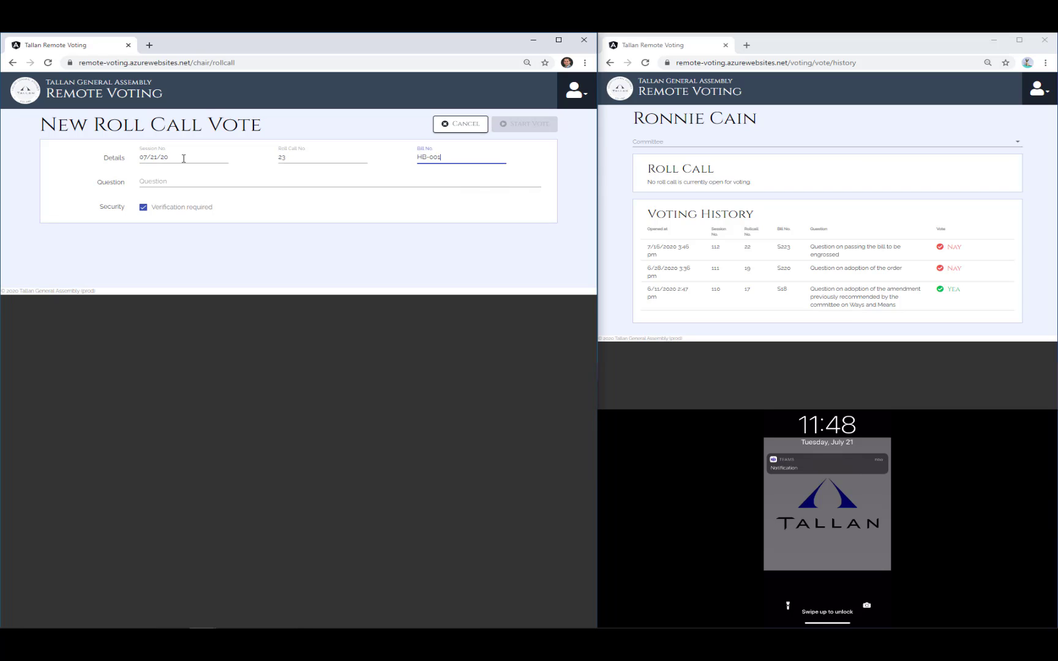
pyautogui.press('Tab')
pyautogui.write('Ought HB-001 pass?')
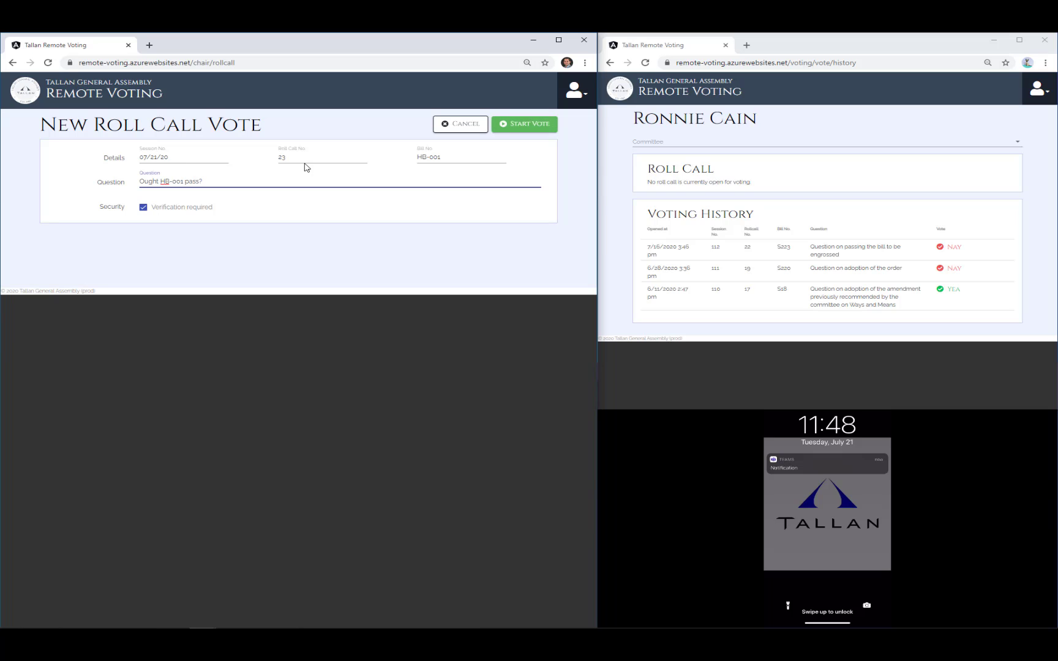
pyautogui.click(505, 125)
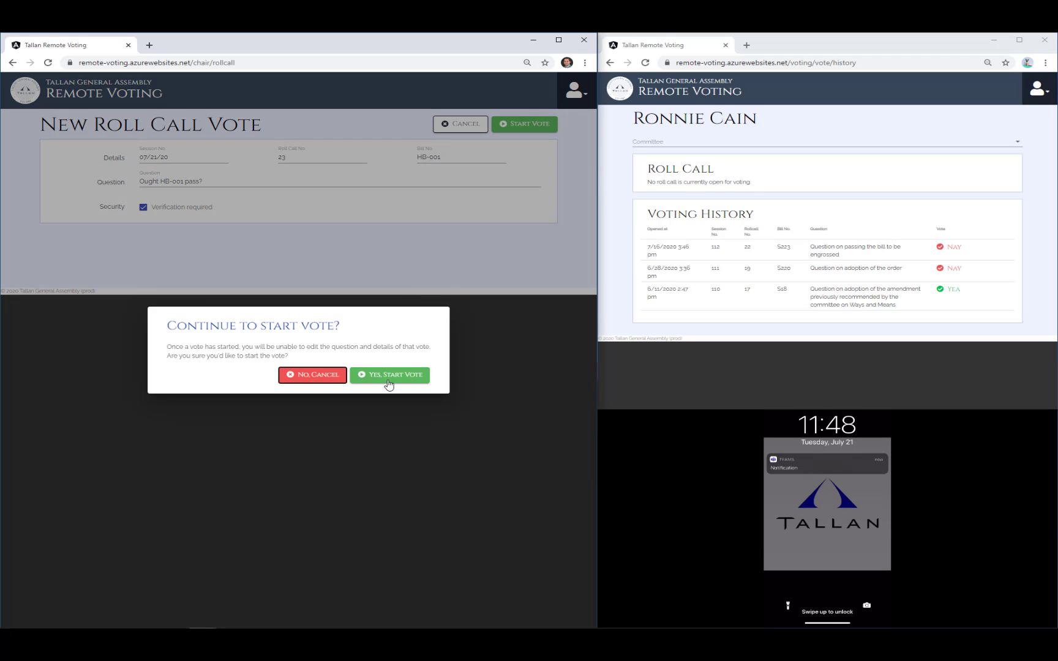
pyautogui.click(391, 376)
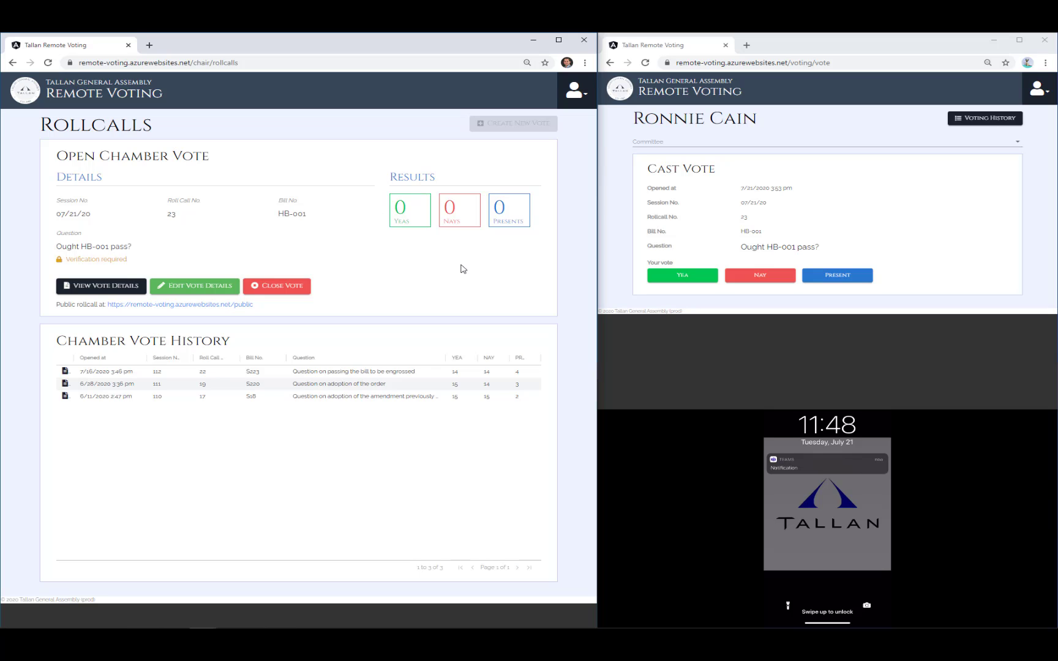
# - Open View Vote Details for the live HB-001 roll call, showing 0 of 32 votes submitted
pyautogui.click(113, 290)
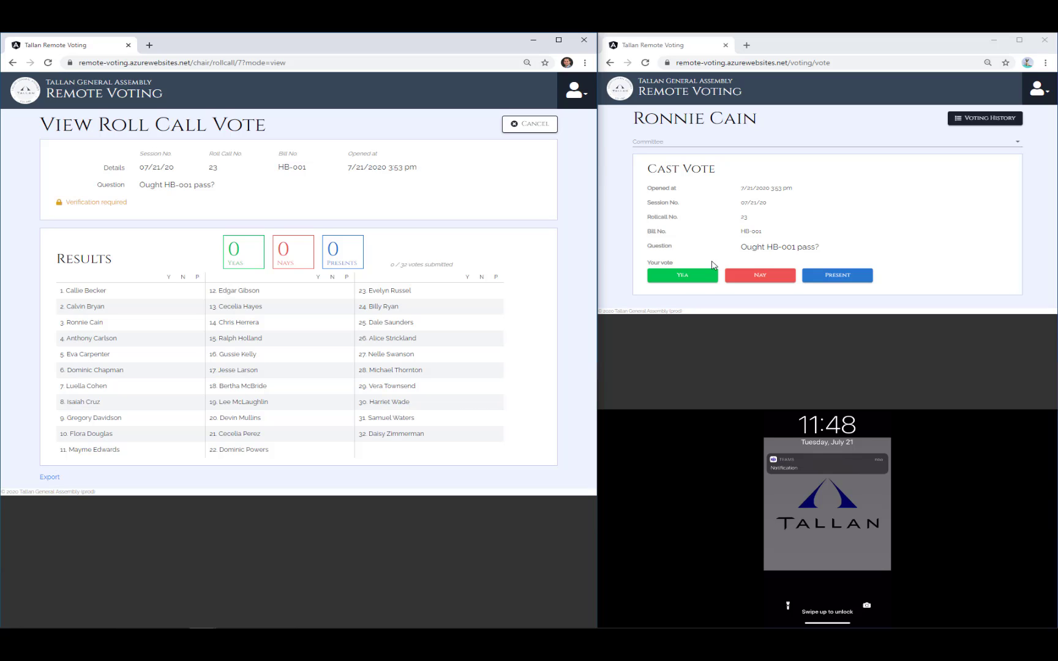
# - Cast a Yea on HB-001 and verify it with the texted verification code
pyautogui.click(684, 277)
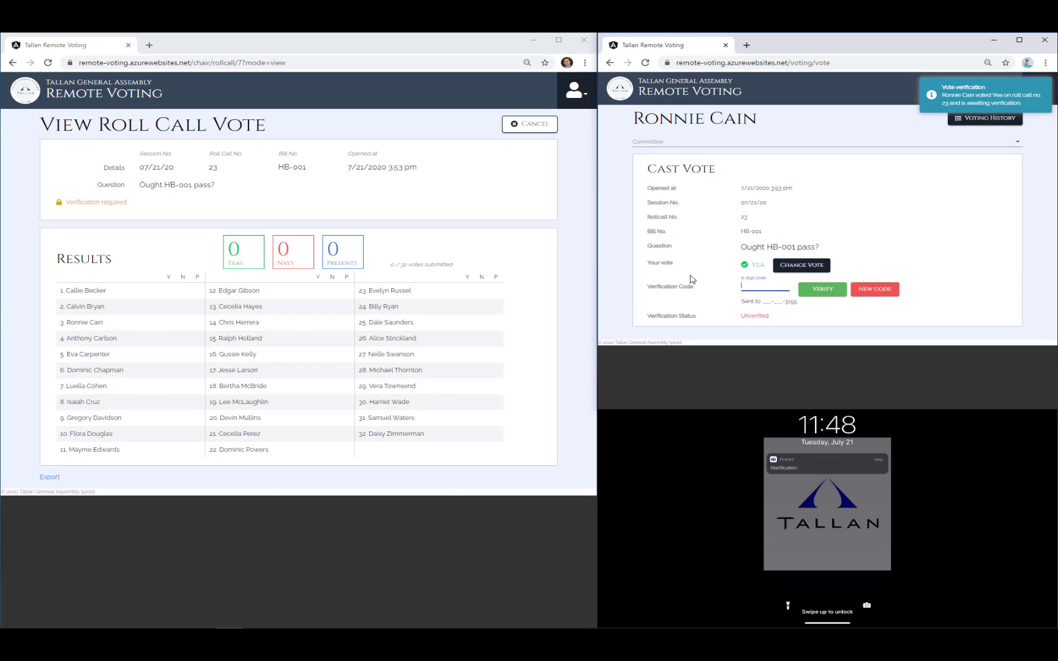
pyautogui.click(745, 284)
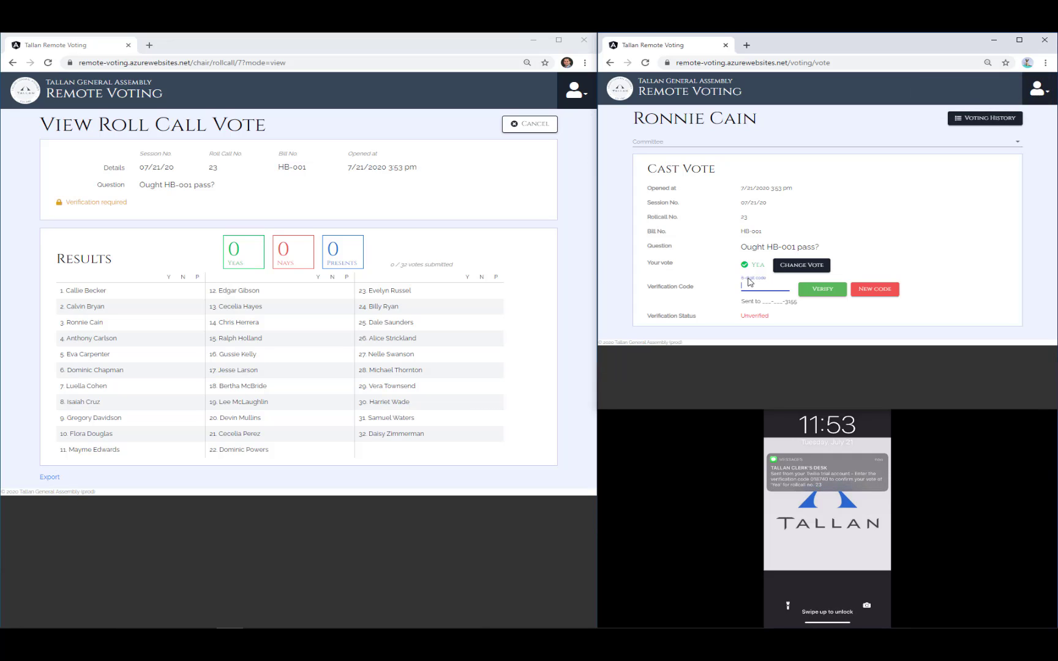
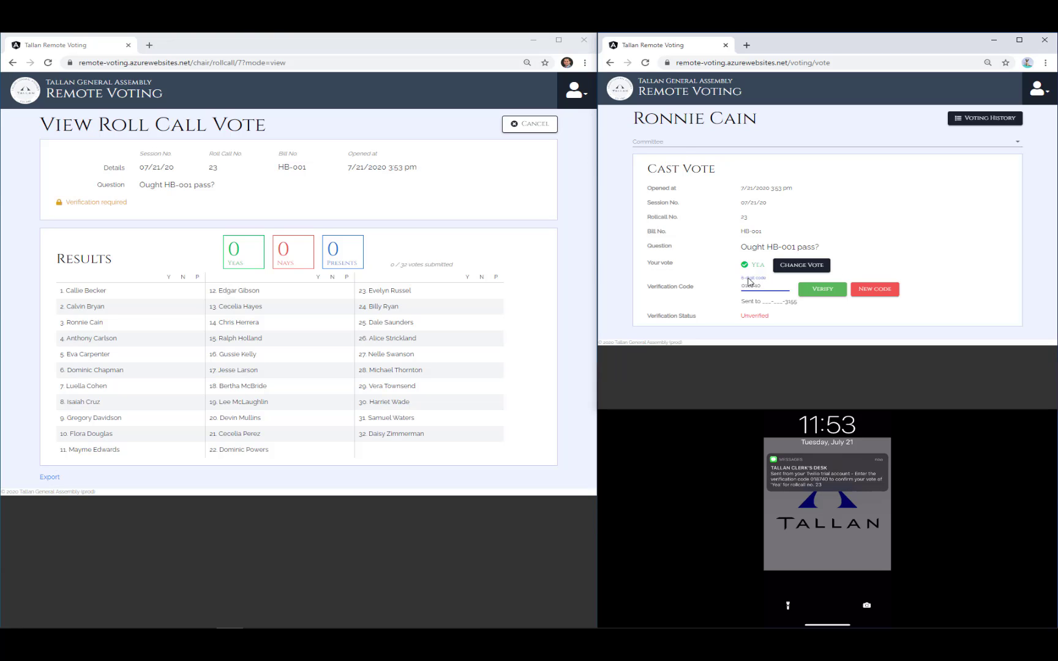
pyautogui.click(822, 290)
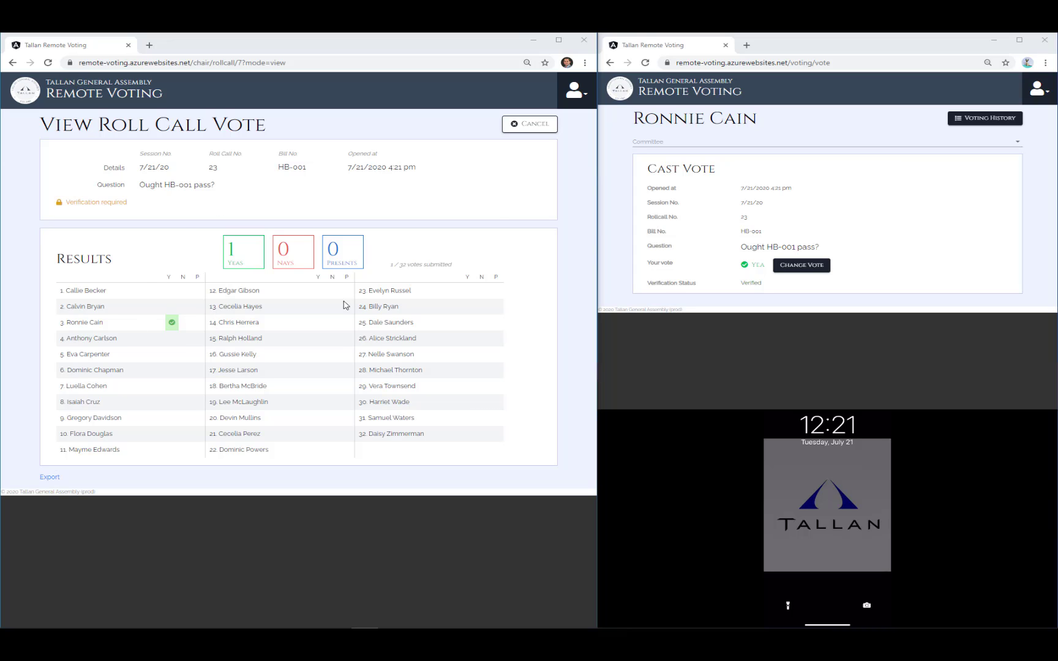
# - As clerk, switch the member's HB-001 vote from Yea to Nay and save the edit
pyautogui.click(549, 125)
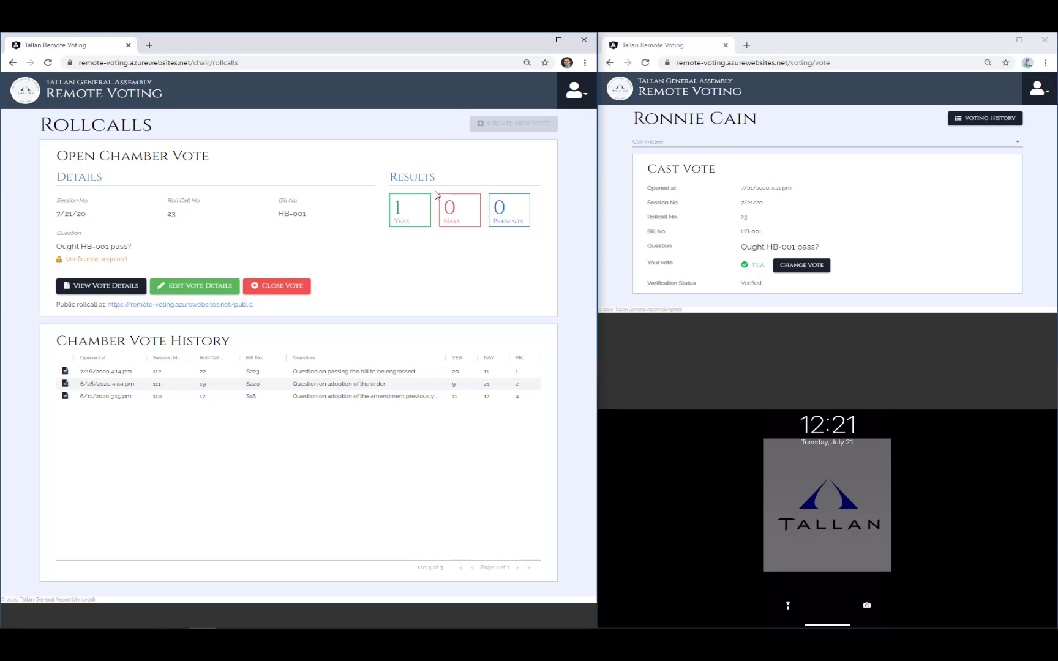
pyautogui.click(210, 287)
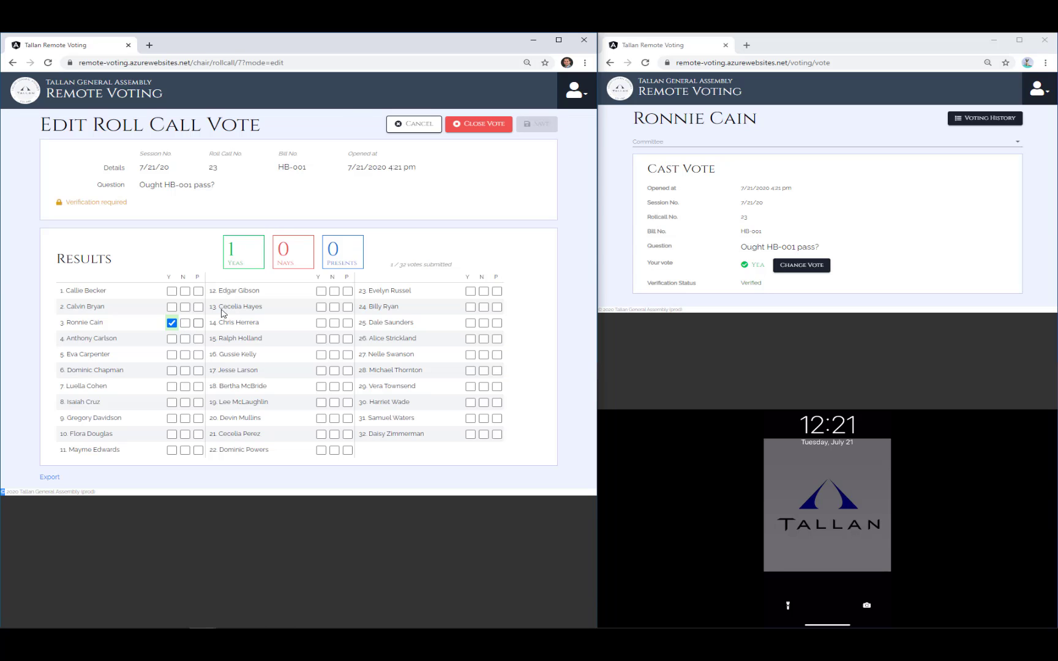
pyautogui.click(185, 322)
pyautogui.click(185, 323)
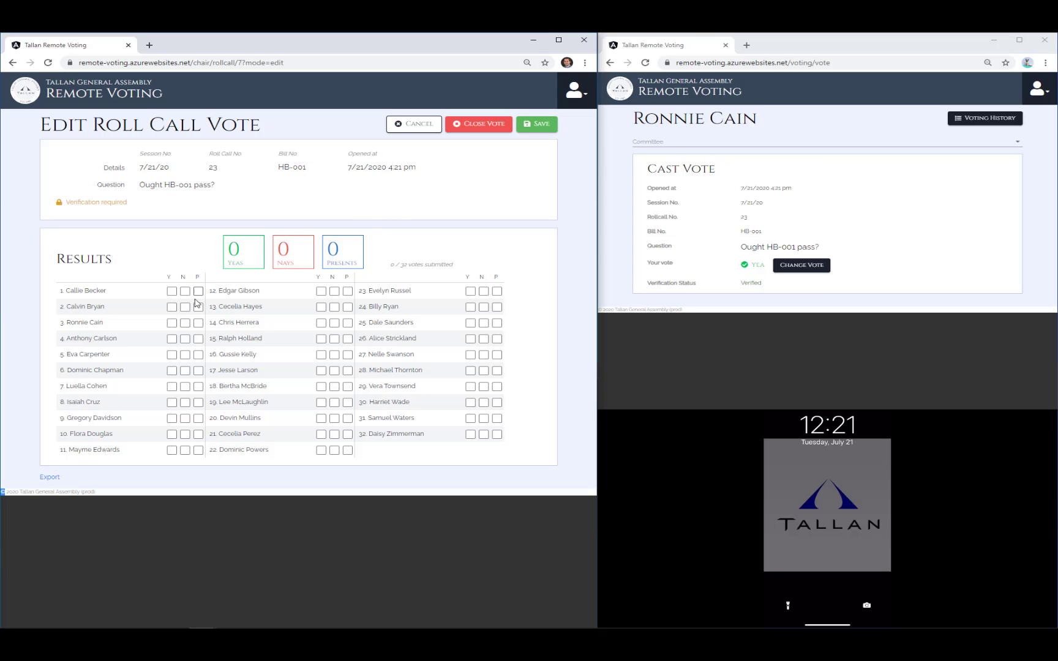
pyautogui.click(185, 323)
pyautogui.click(538, 125)
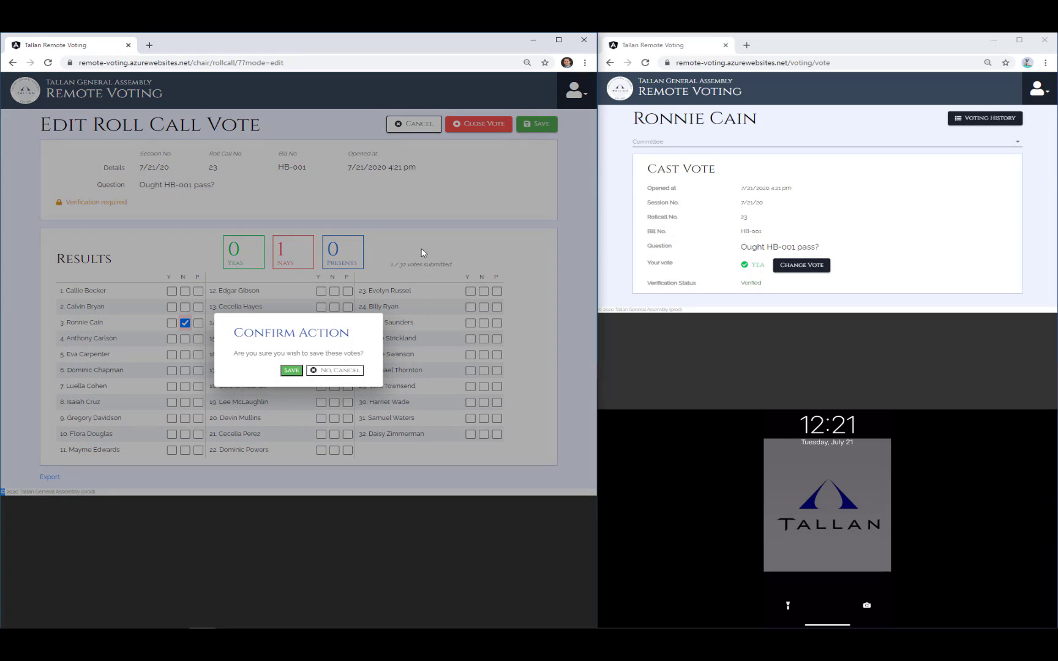
pyautogui.click(291, 371)
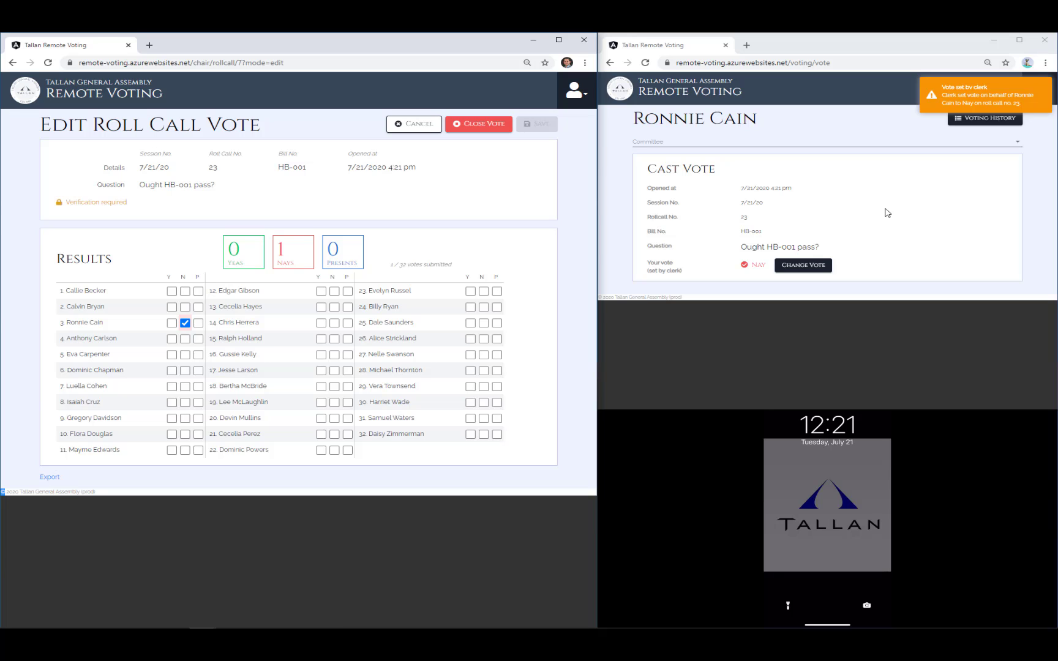
pyautogui.click(405, 127)
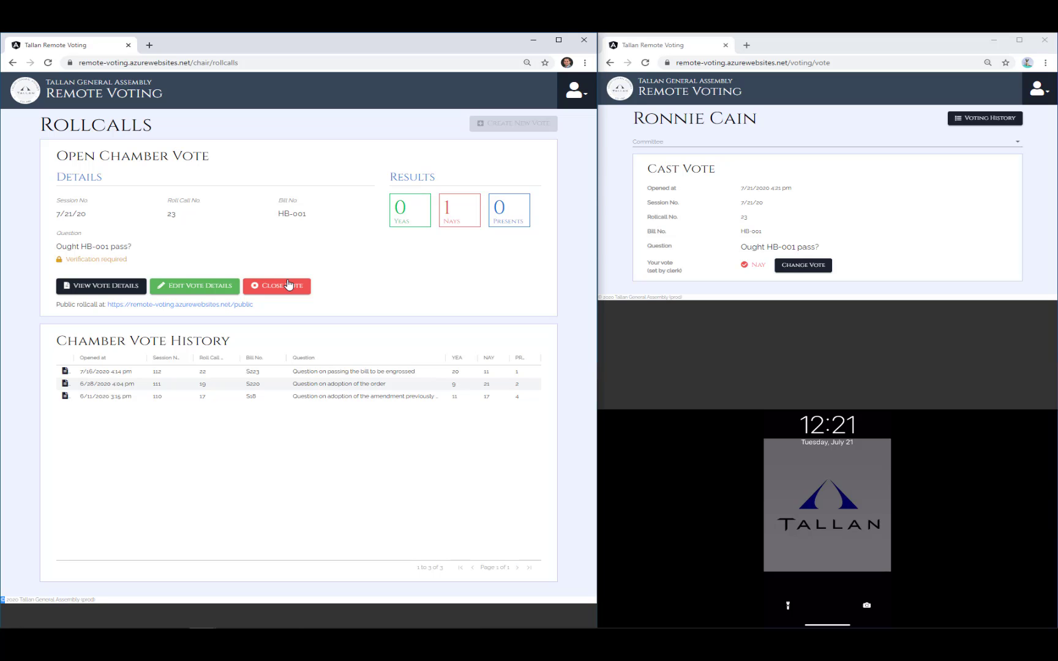
# - Close the open HB-001 roll call vote and confirm the closure
pyautogui.click(288, 284)
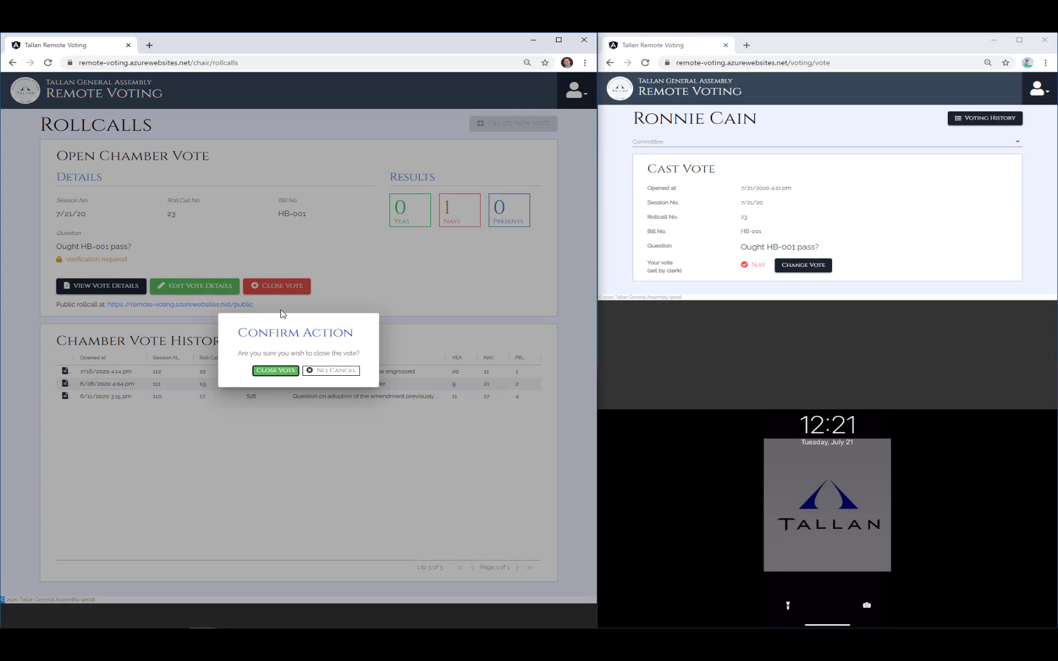
pyautogui.click(277, 372)
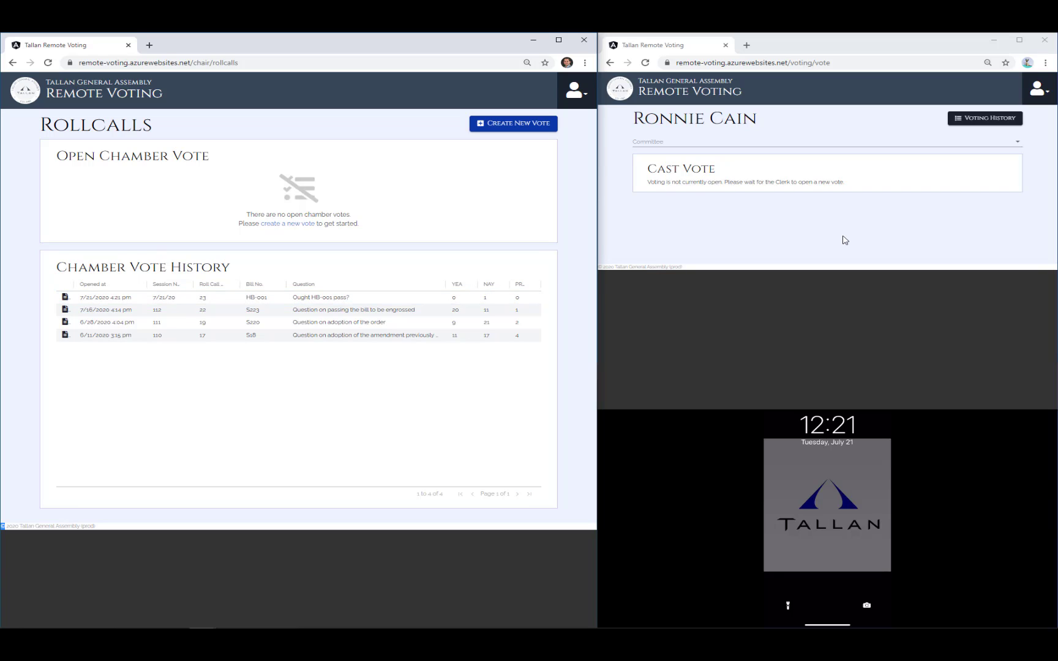
# - Open the member's Voting History to see HB-001 recorded as Nay
pyautogui.click(982, 119)
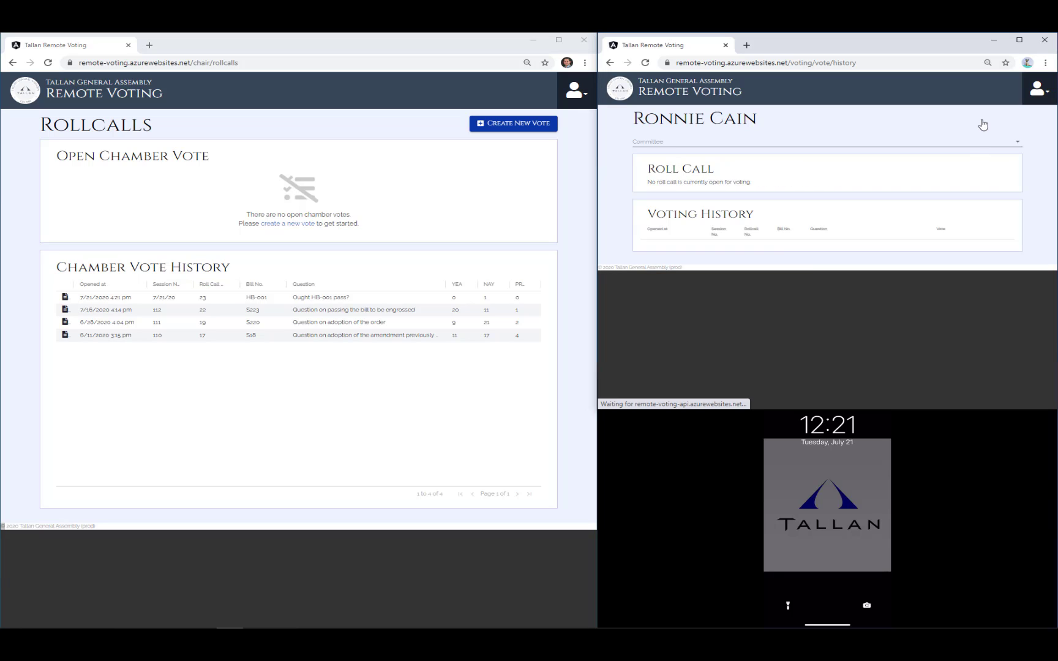